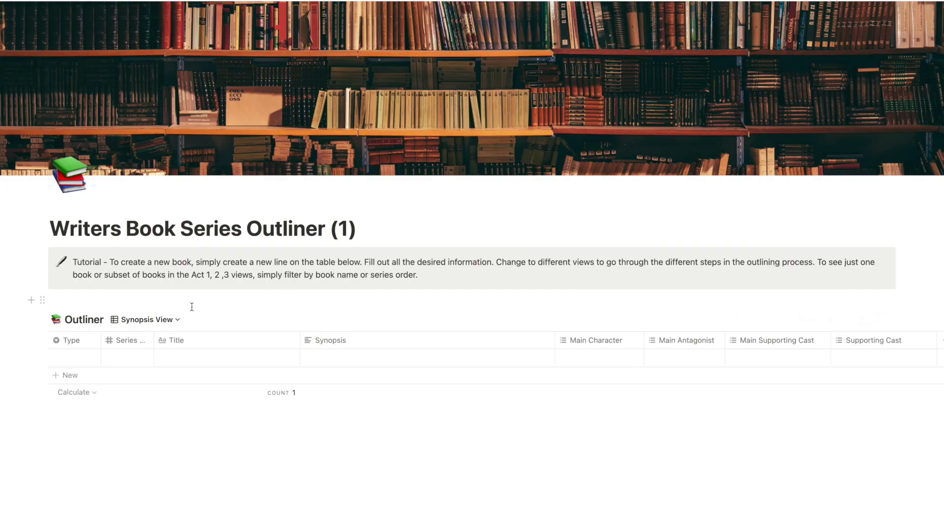
Step: Add a second row and title the two rows Book 1 and Book 2
{"action": "scroll", "coordinate": [86, 295], "scroll_direction": "down", "scroll_amount": 1}
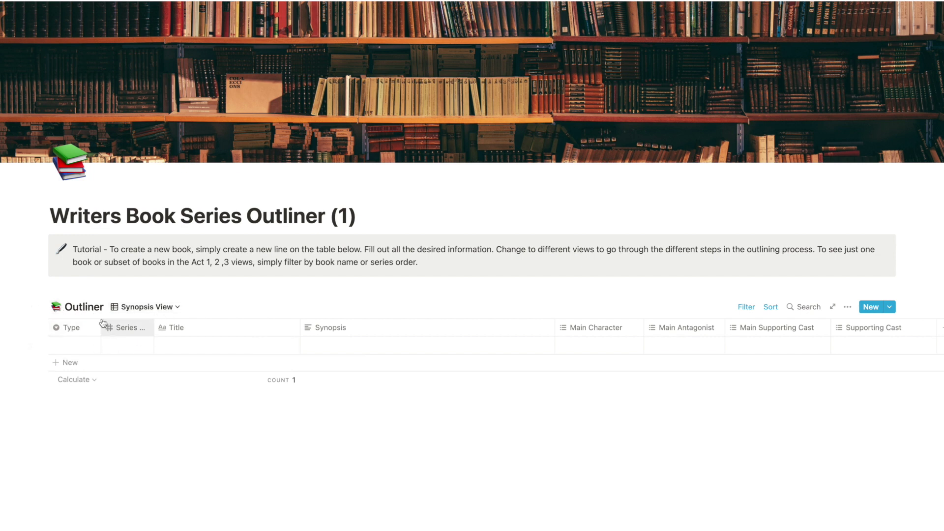
{"action": "scroll", "coordinate": [120, 344], "scroll_direction": "right", "scroll_amount": 3}
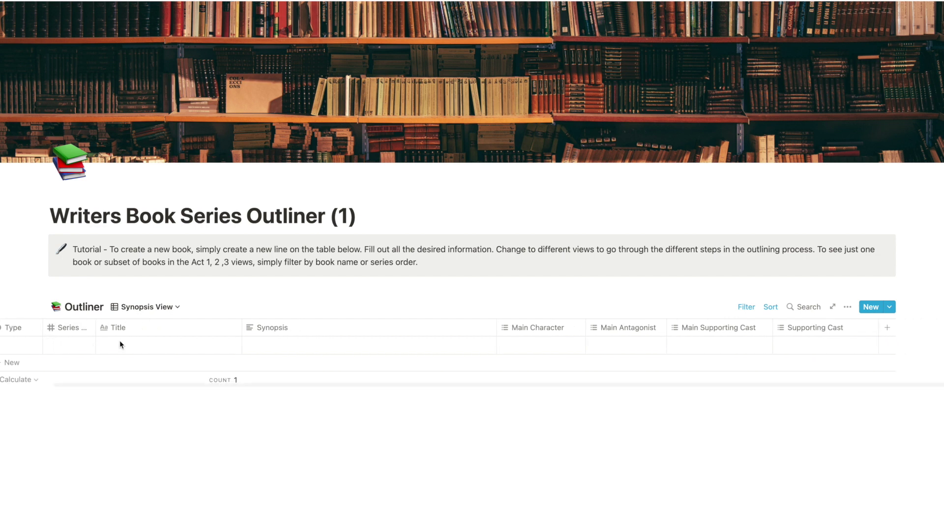
{"action": "scroll", "coordinate": [119, 344], "scroll_direction": "left", "scroll_amount": 3}
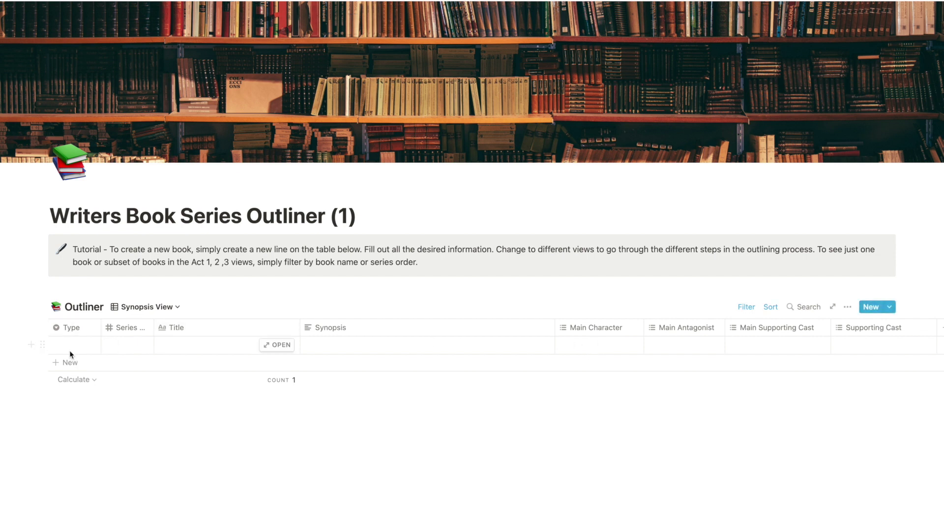
{"action": "left_click", "coordinate": [66, 364]}
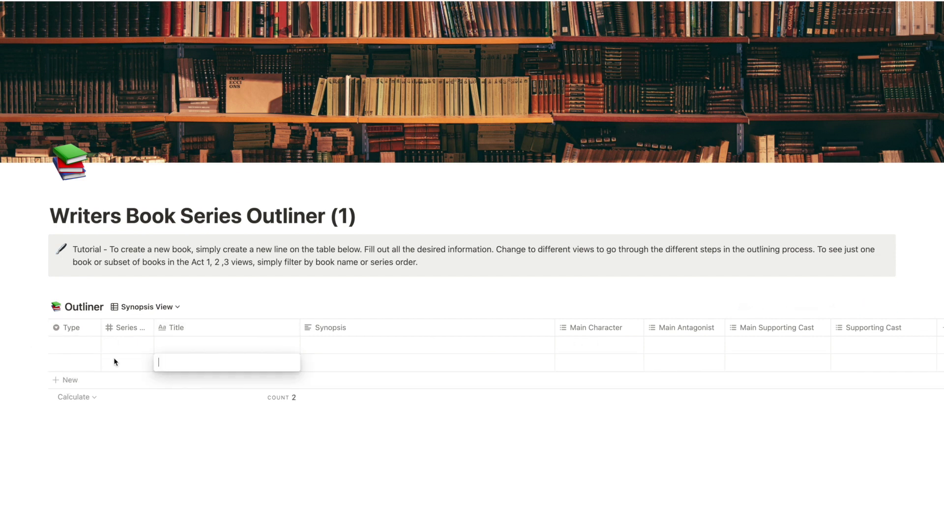
{"action": "key", "text": "Escape"}
{"action": "left_click", "coordinate": [186, 341]}
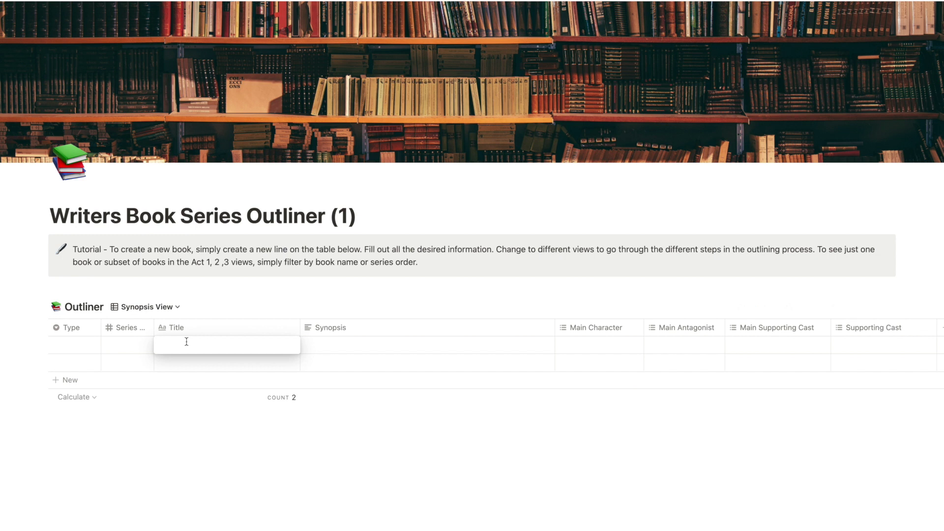
{"action": "type", "text": "Book 1"}
{"action": "key", "text": "Escape"}
{"action": "left_click", "coordinate": [190, 363]}
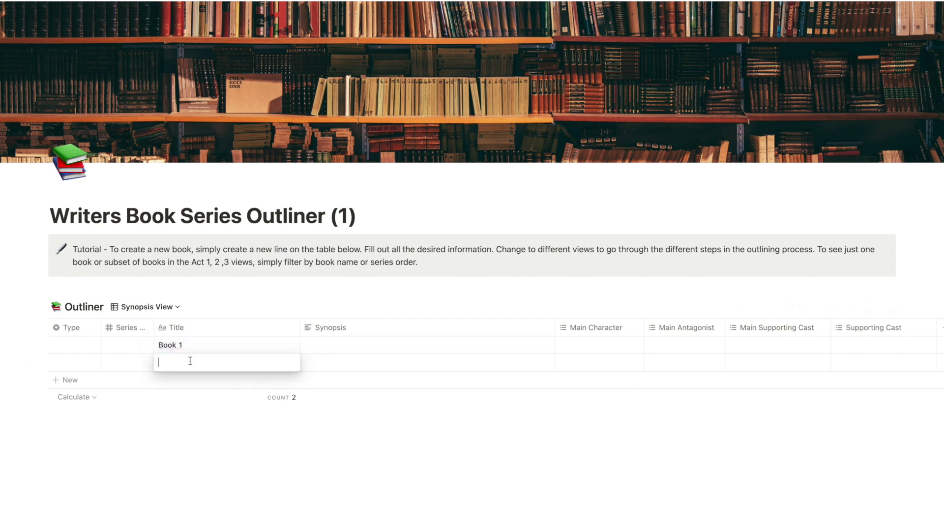
{"action": "type", "text": "Book 2"}
{"action": "key", "text": "Escape"}
Step: Give Book 1 series number 1 and Book 2 series number 2, leaving book type blank
{"action": "left_click", "coordinate": [126, 348]}
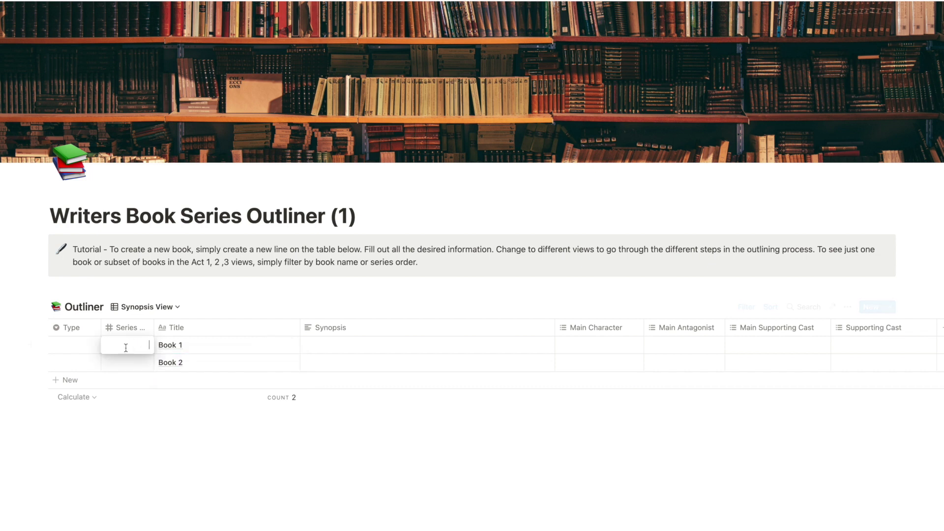
{"action": "type", "text": "1"}
{"action": "key", "text": "Escape"}
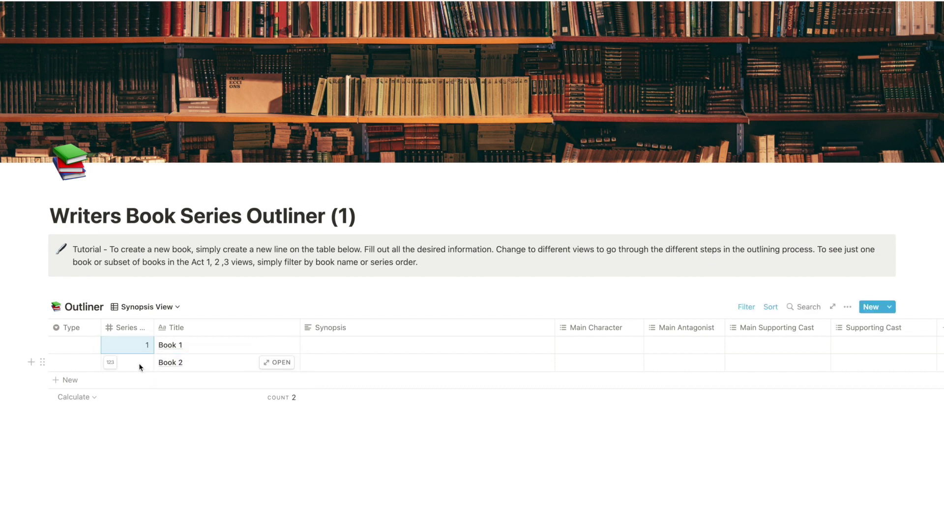
{"action": "left_click", "coordinate": [139, 363]}
{"action": "type", "text": "2"}
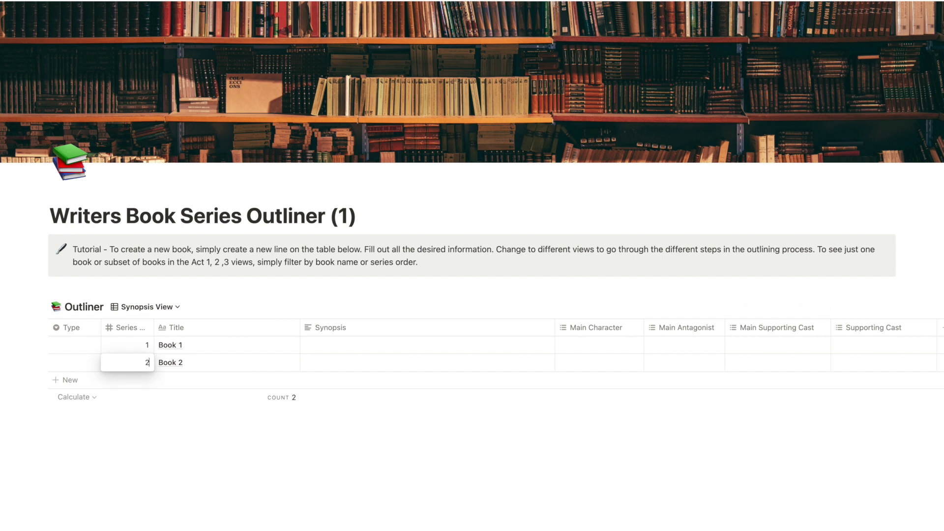
{"action": "key", "text": "Escape"}
{"action": "left_click", "coordinate": [77, 342]}
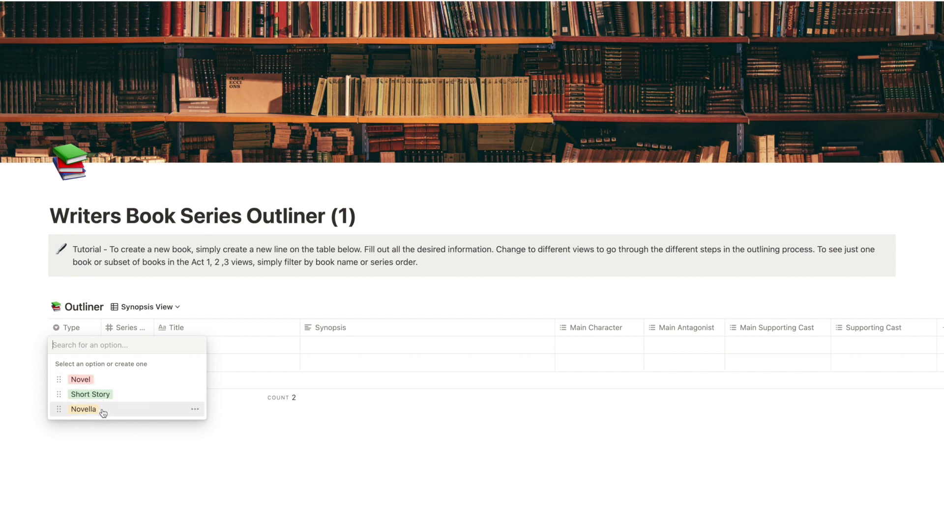
{"action": "key", "text": "Escape"}
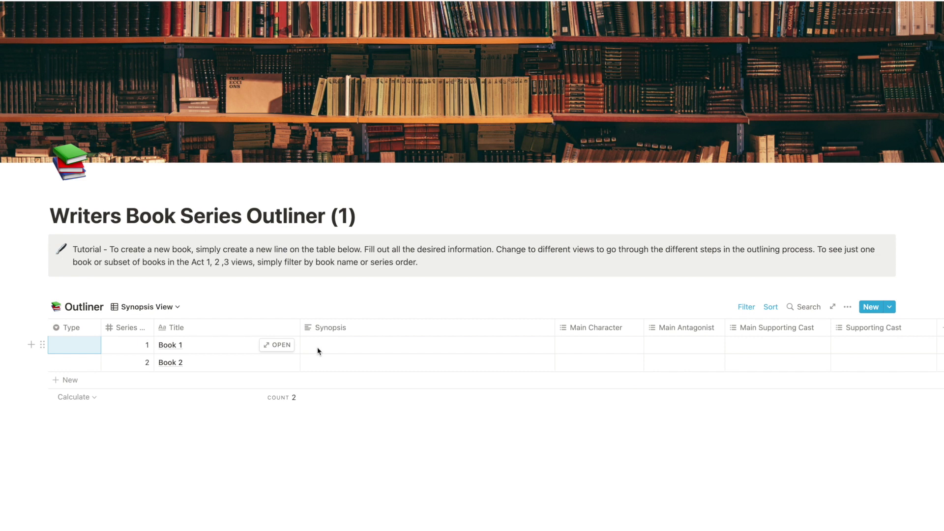
Step: Tag Book 1's Main Character cell with Character 1 and Character 2, leaving the antagonist empty
{"action": "scroll", "coordinate": [540, 345], "scroll_direction": "right", "scroll_amount": 2}
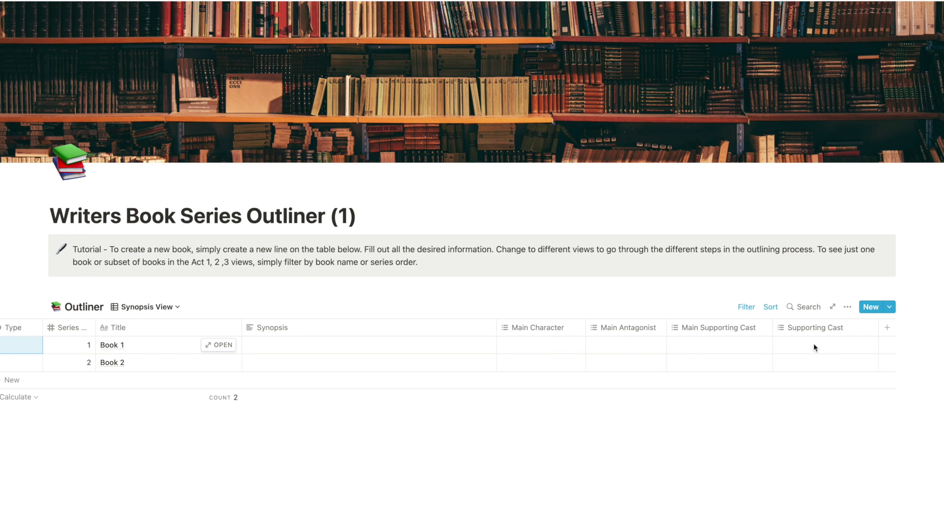
{"action": "left_click", "coordinate": [559, 345]}
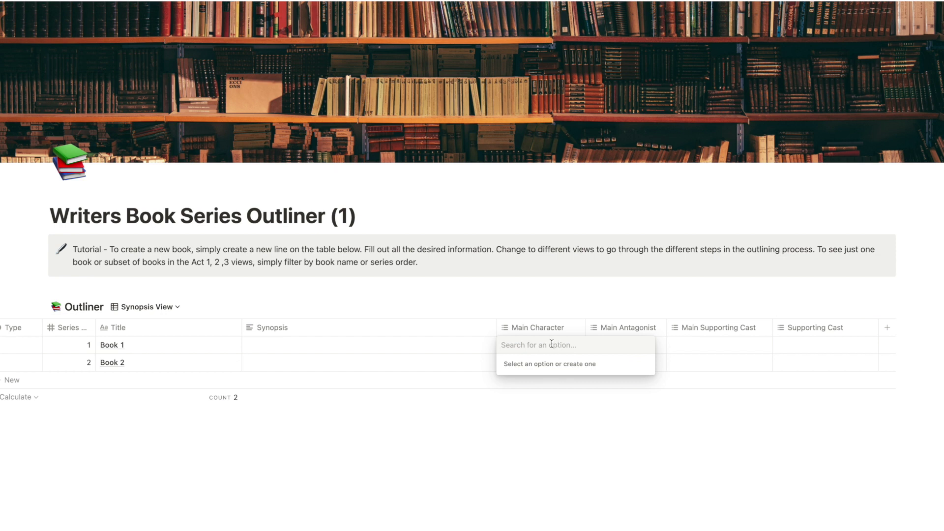
{"action": "type", "text": "Character 1"}
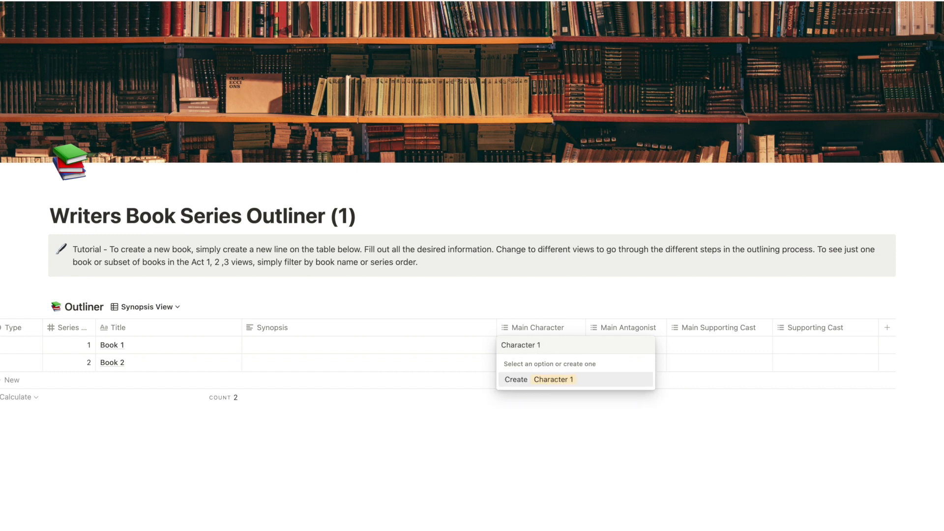
{"action": "key", "text": "Return"}
{"action": "type", "text": "Cahte"}
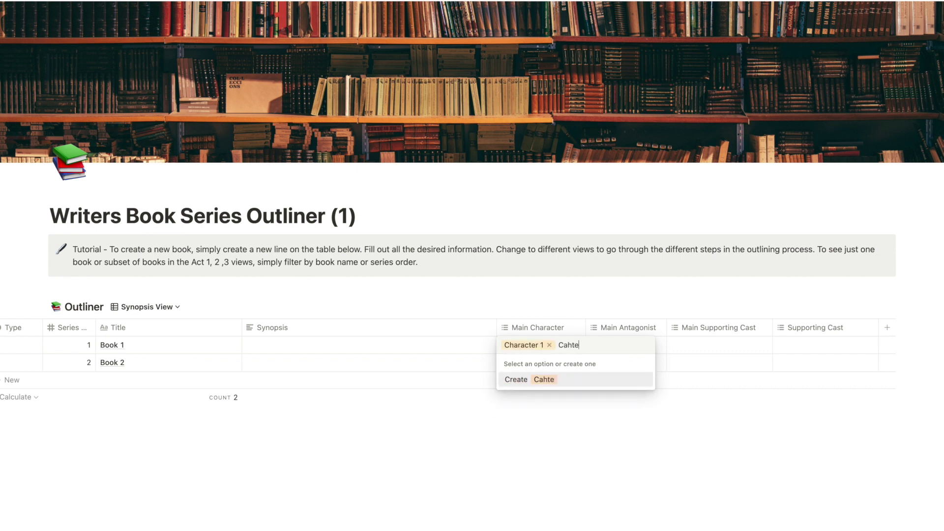
{"action": "key", "text": "BackSpace"}
{"action": "key", "text": "BackSpace"}
{"action": "key", "text": "BackSpace"}
{"action": "key", "text": "BackSpace"}
{"action": "type", "text": "hara"}
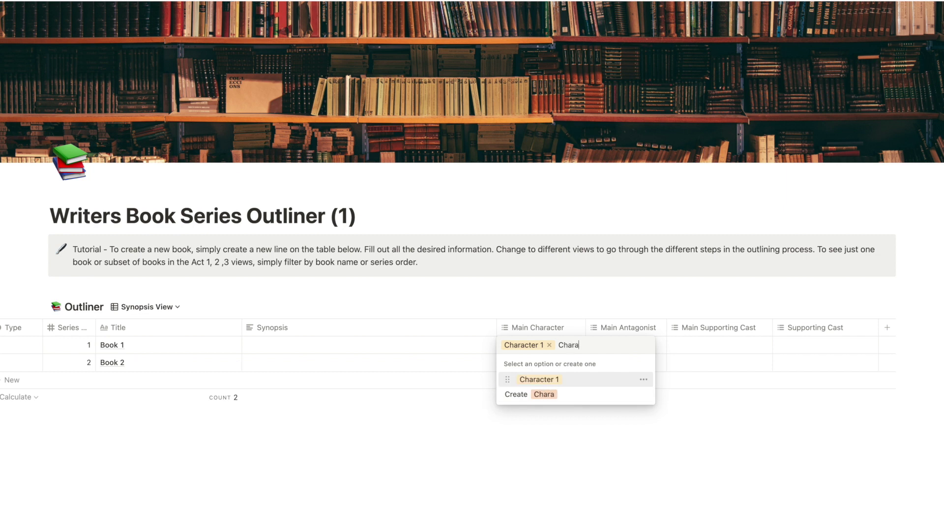
{"action": "type", "text": "cter 2"}
{"action": "key", "text": "Return"}
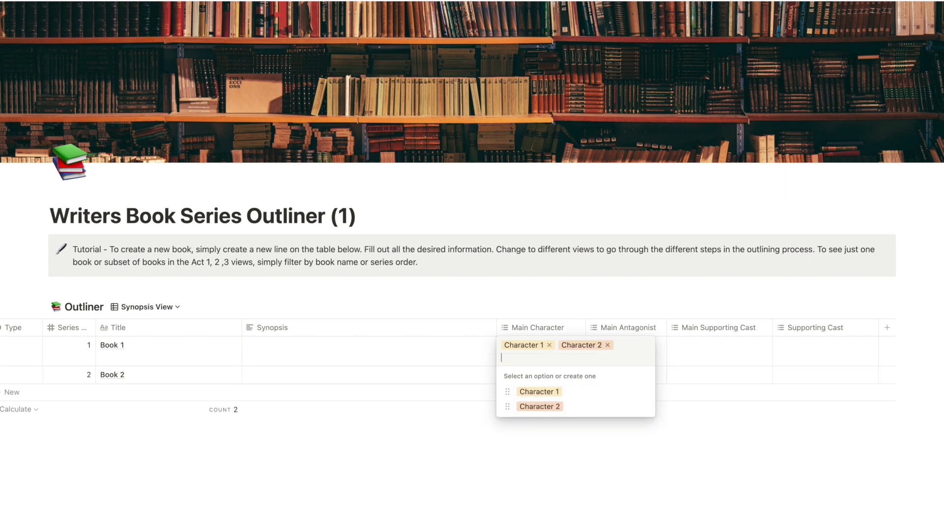
{"action": "key", "text": "Escape"}
{"action": "left_click", "coordinate": [623, 349]}
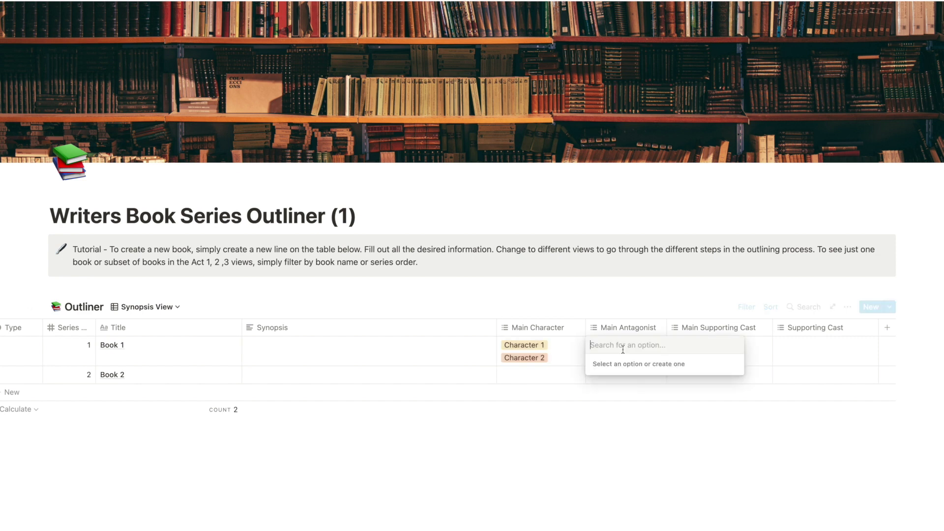
{"action": "key", "text": "Escape"}
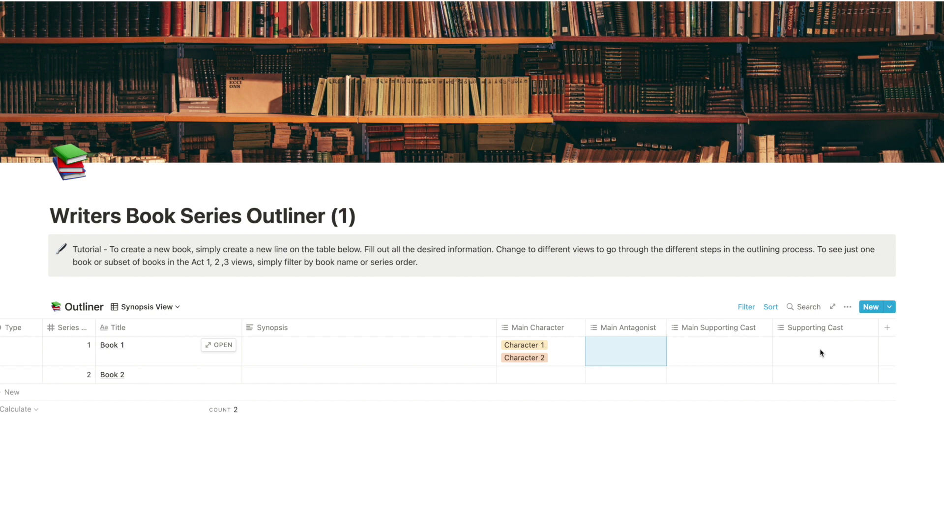
{"action": "scroll", "coordinate": [453, 371], "scroll_direction": "left", "scroll_amount": 3}
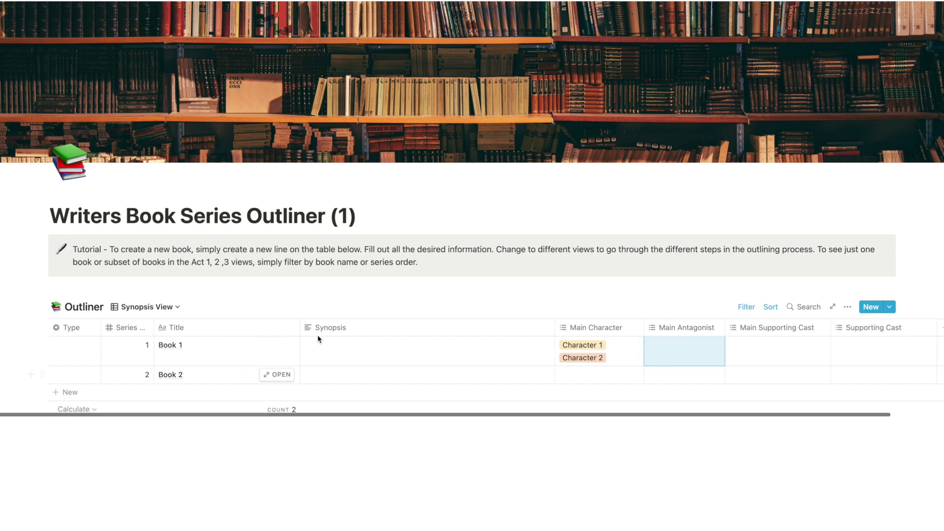
{"action": "left_click", "coordinate": [175, 308]}
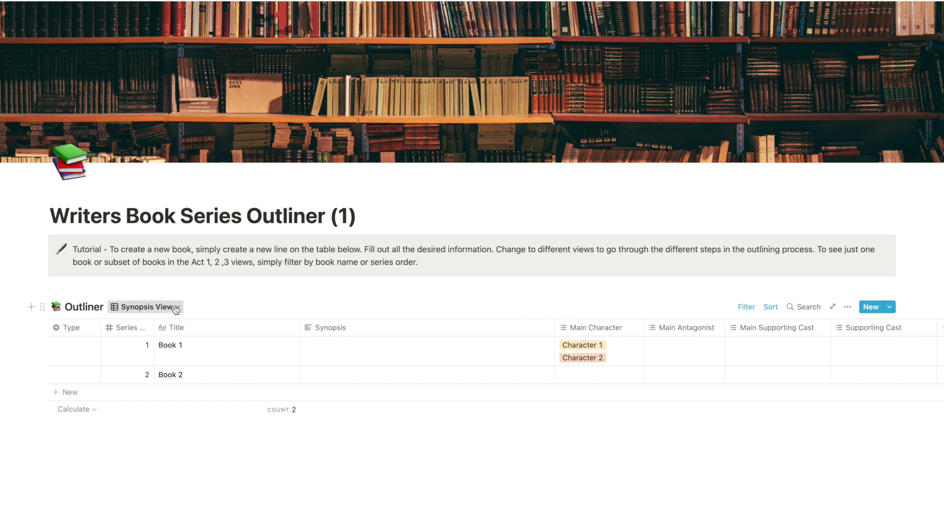
{"action": "left_click", "coordinate": [176, 309]}
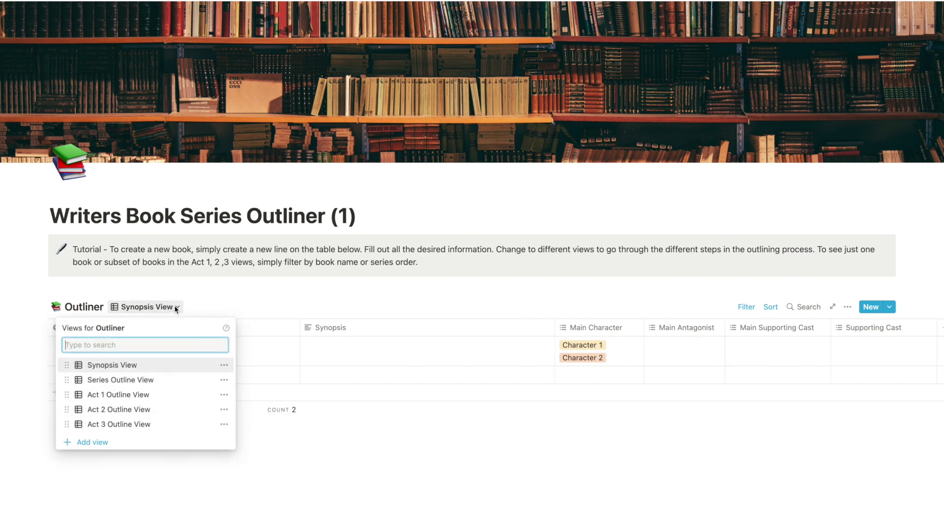
{"action": "left_click", "coordinate": [156, 381]}
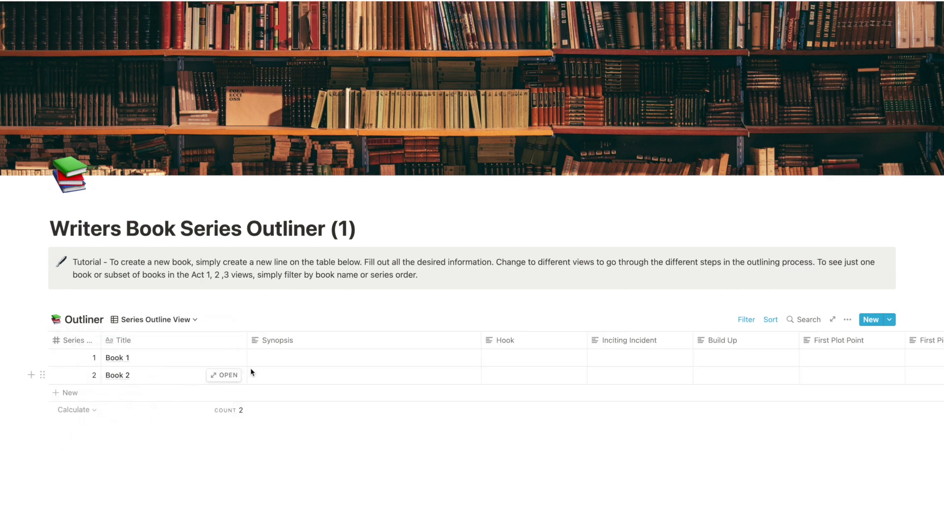
{"action": "scroll", "coordinate": [280, 362], "scroll_direction": "down", "scroll_amount": 1}
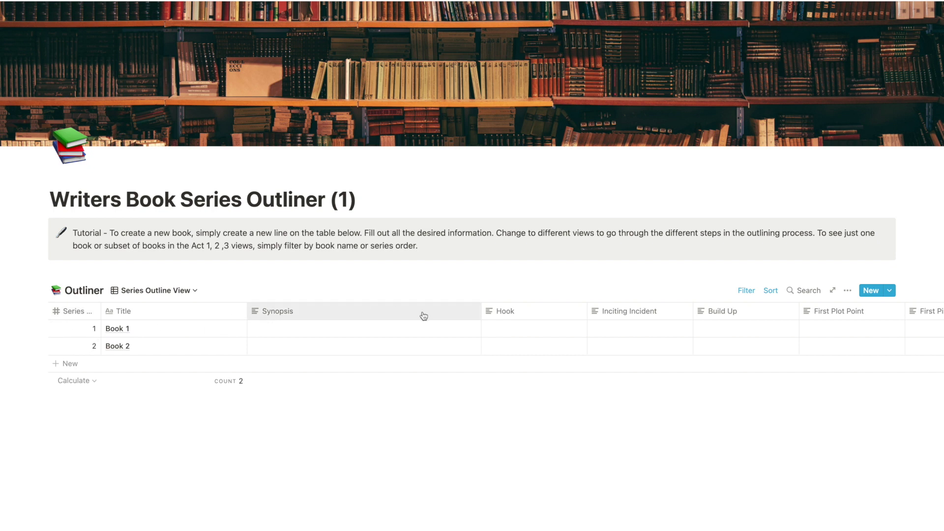
{"action": "scroll", "coordinate": [439, 338], "scroll_direction": "right", "scroll_amount": 2}
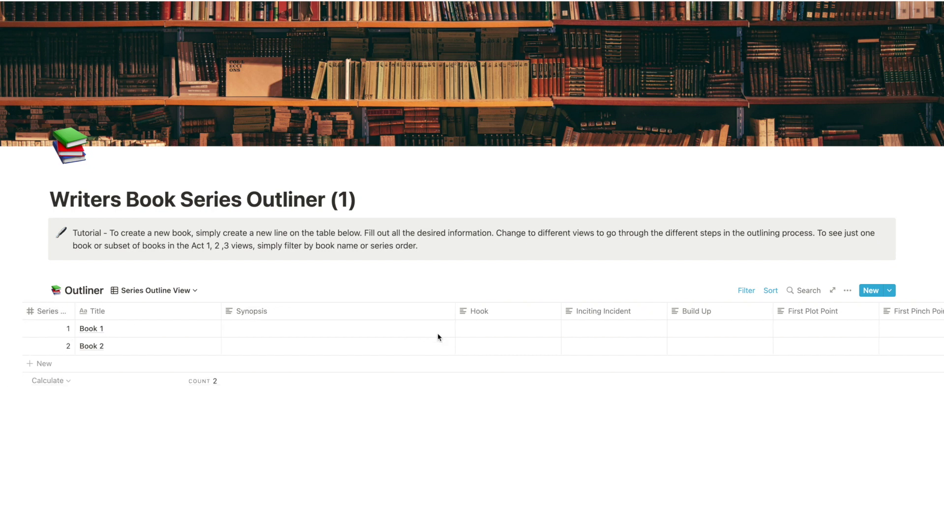
{"action": "scroll", "coordinate": [484, 338], "scroll_direction": "right", "scroll_amount": 5}
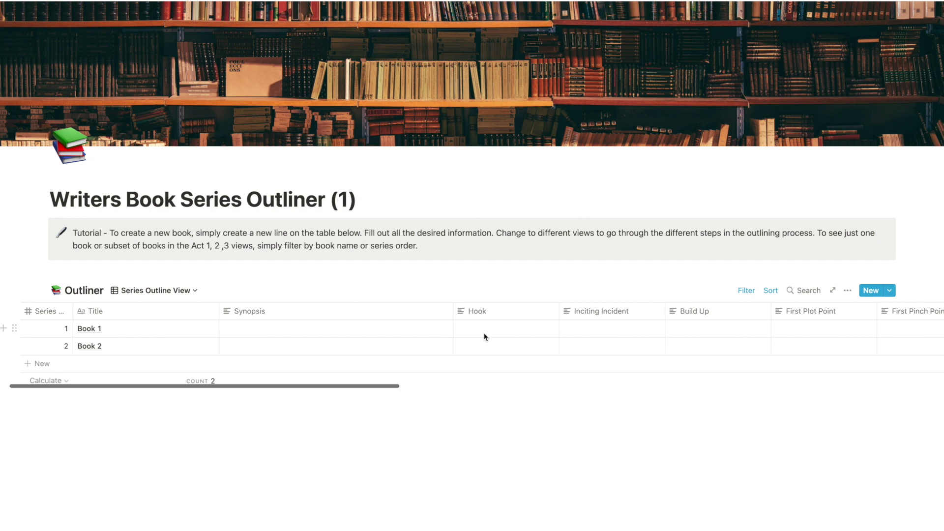
{"action": "scroll", "coordinate": [484, 337], "scroll_direction": "right", "scroll_amount": 1}
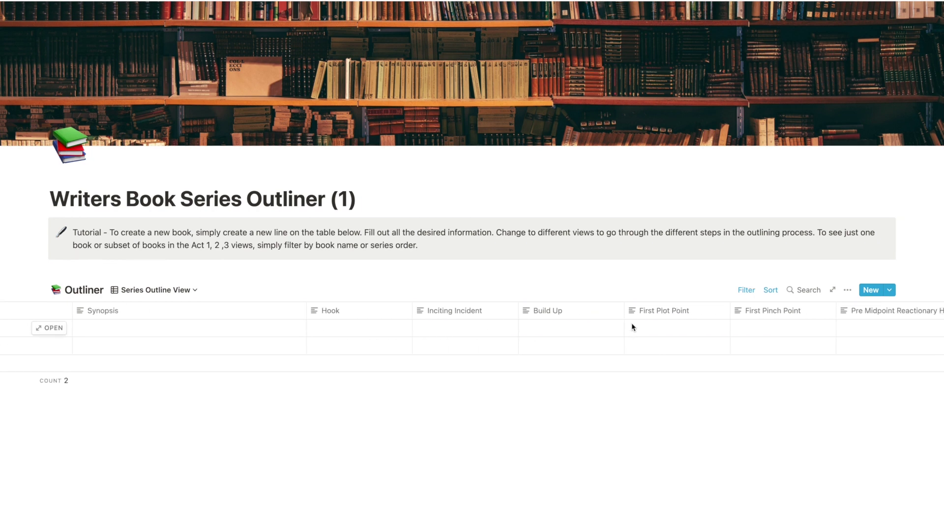
{"action": "scroll", "coordinate": [632, 323], "scroll_direction": "right", "scroll_amount": 4}
{"action": "scroll", "coordinate": [633, 326], "scroll_direction": "right", "scroll_amount": 8}
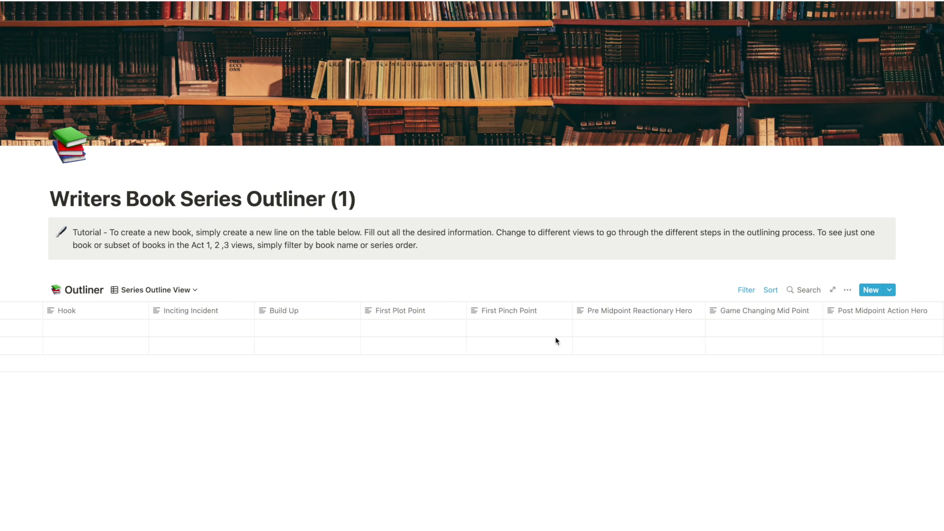
{"action": "scroll", "coordinate": [540, 327], "scroll_direction": "right", "scroll_amount": 10}
{"action": "scroll", "coordinate": [540, 328], "scroll_direction": "right", "scroll_amount": 20}
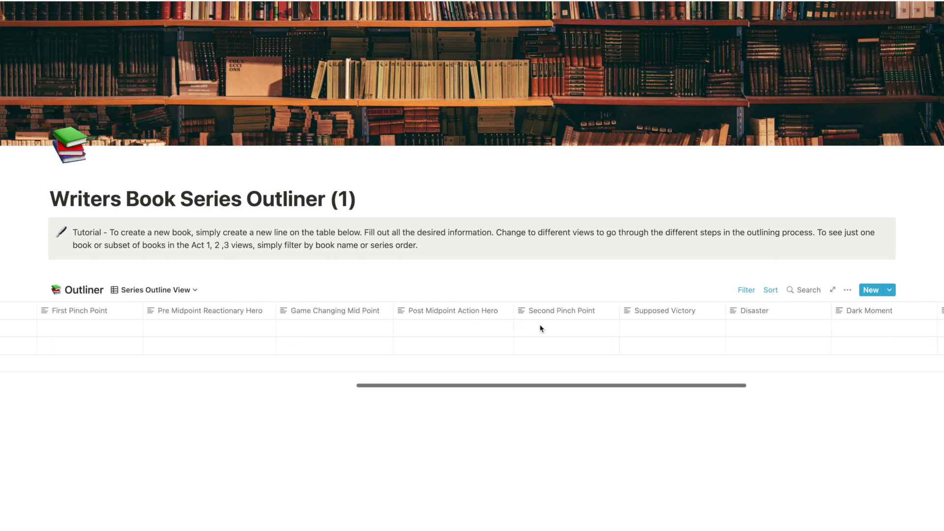
{"action": "scroll", "coordinate": [539, 323], "scroll_direction": "right", "scroll_amount": 3}
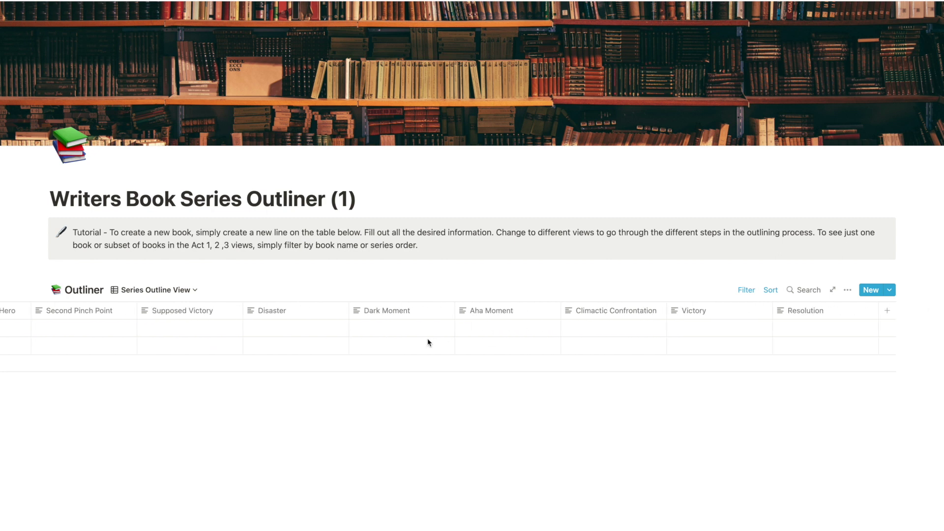
{"action": "scroll", "coordinate": [452, 327], "scroll_direction": "left", "scroll_amount": 20}
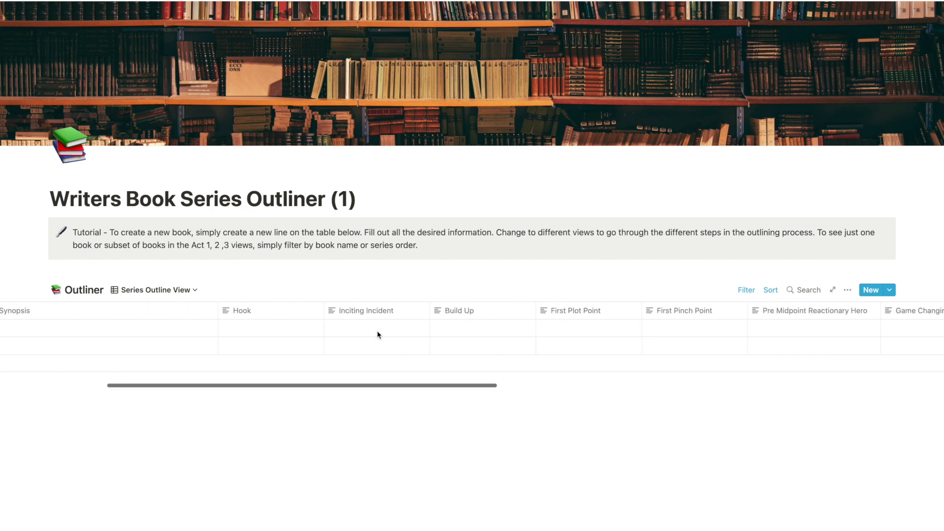
{"action": "scroll", "coordinate": [377, 335], "scroll_direction": "left", "scroll_amount": 12}
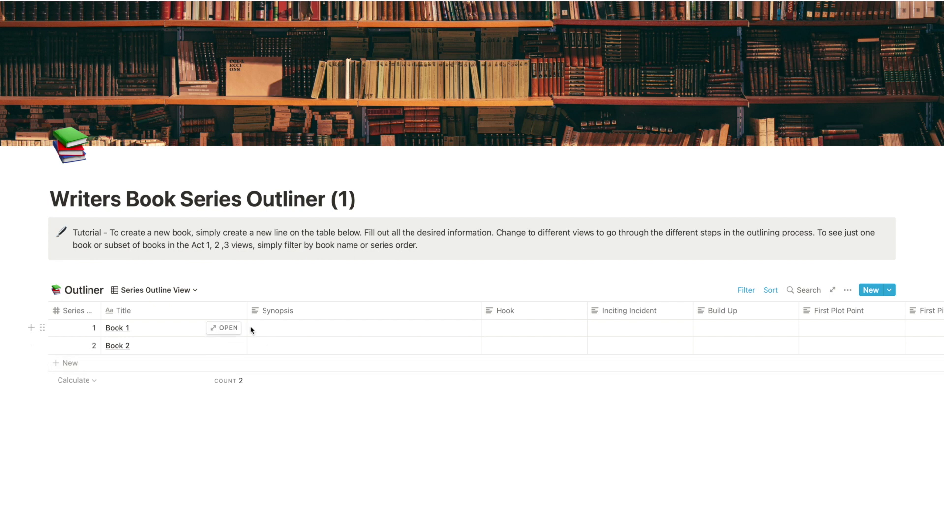
{"action": "scroll", "coordinate": [251, 330], "scroll_direction": "right", "scroll_amount": 10}
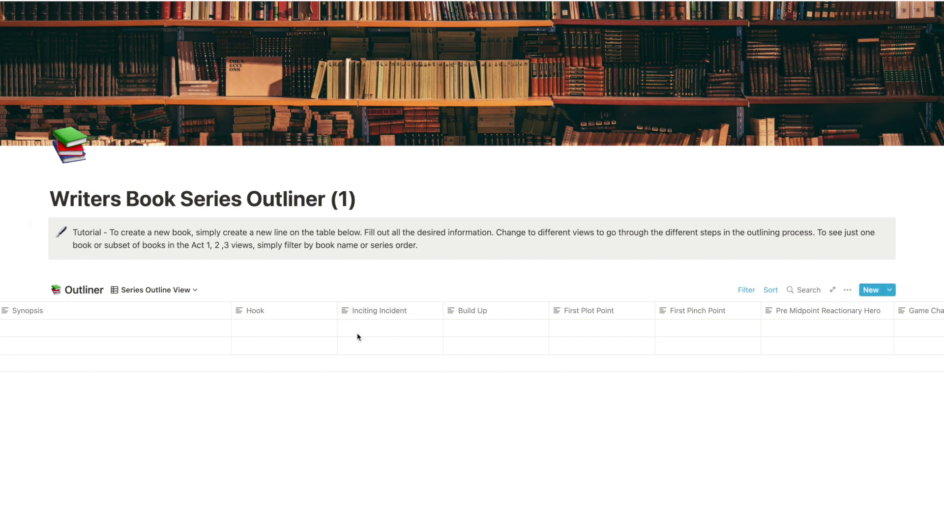
{"action": "scroll", "coordinate": [358, 337], "scroll_direction": "down", "scroll_amount": 1}
{"action": "scroll", "coordinate": [344, 334], "scroll_direction": "right", "scroll_amount": 5}
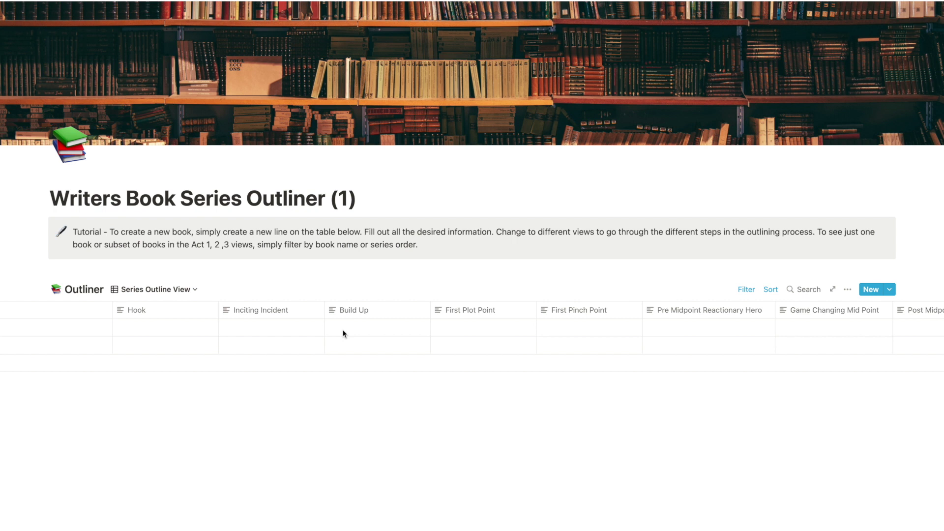
{"action": "scroll", "coordinate": [343, 334], "scroll_direction": "right", "scroll_amount": 2}
{"action": "scroll", "coordinate": [344, 333], "scroll_direction": "left", "scroll_amount": 10}
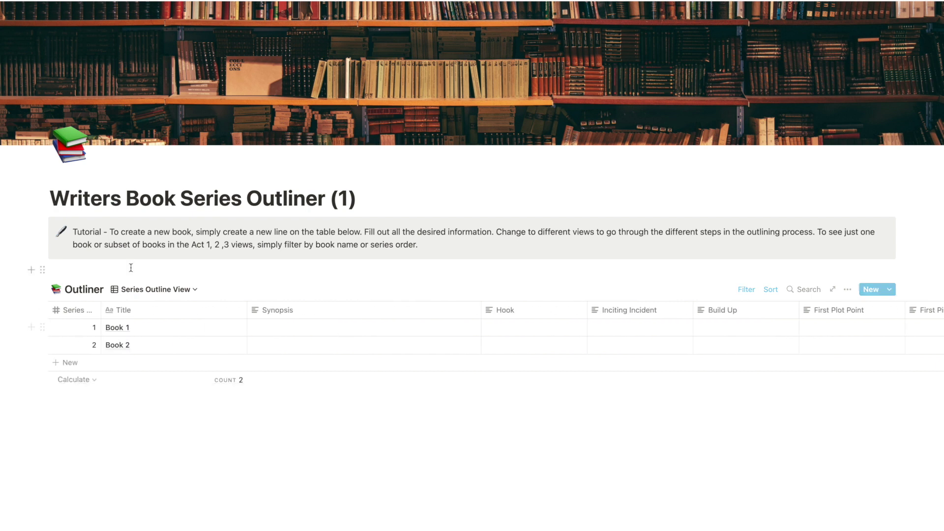
Step: Switch the Outliner through Act 1, Act 2 and Act 3 Outline Views, then back to Synopsis View
{"action": "left_click", "coordinate": [164, 289]}
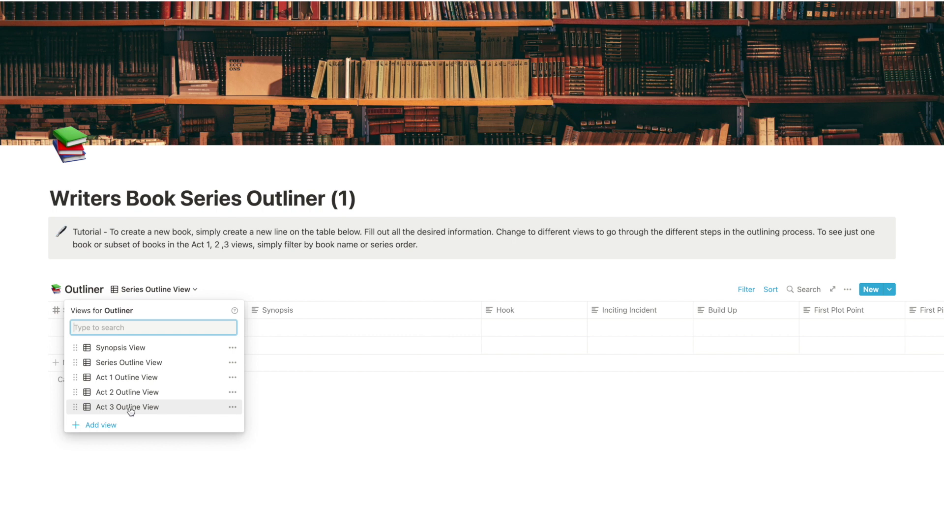
{"action": "left_click", "coordinate": [124, 378]}
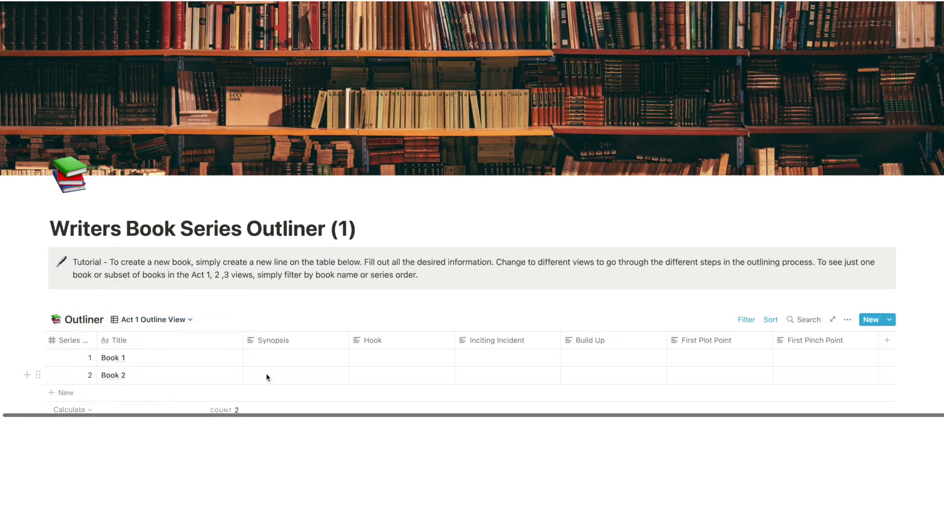
{"action": "scroll", "coordinate": [346, 352], "scroll_direction": "down", "scroll_amount": 1}
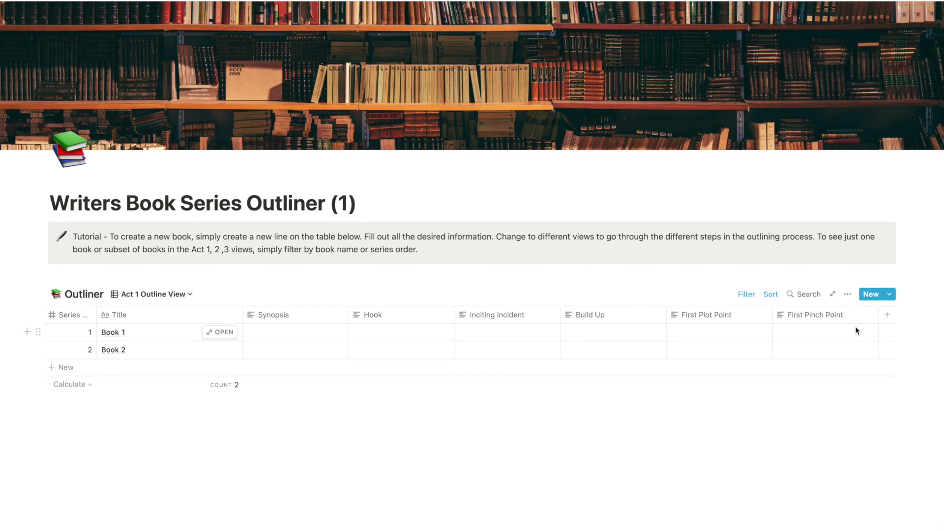
{"action": "left_click", "coordinate": [145, 297]}
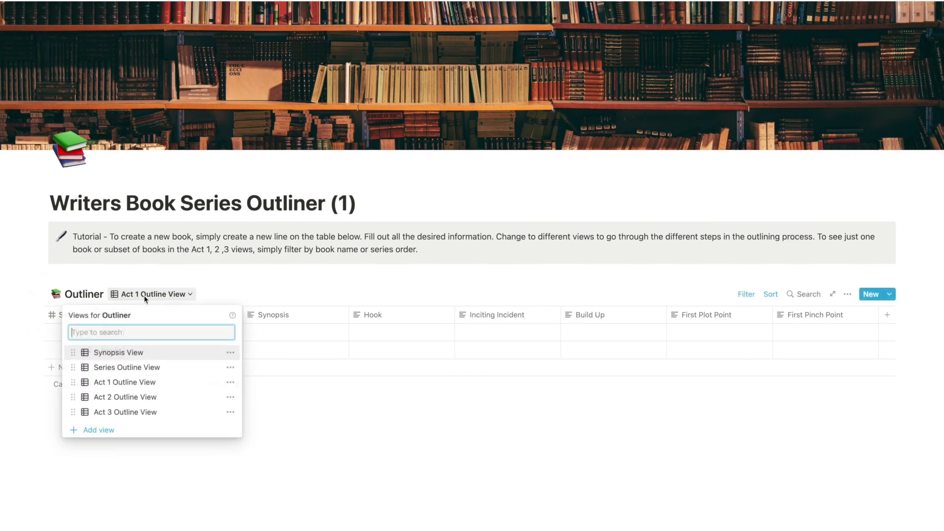
{"action": "left_click", "coordinate": [126, 397]}
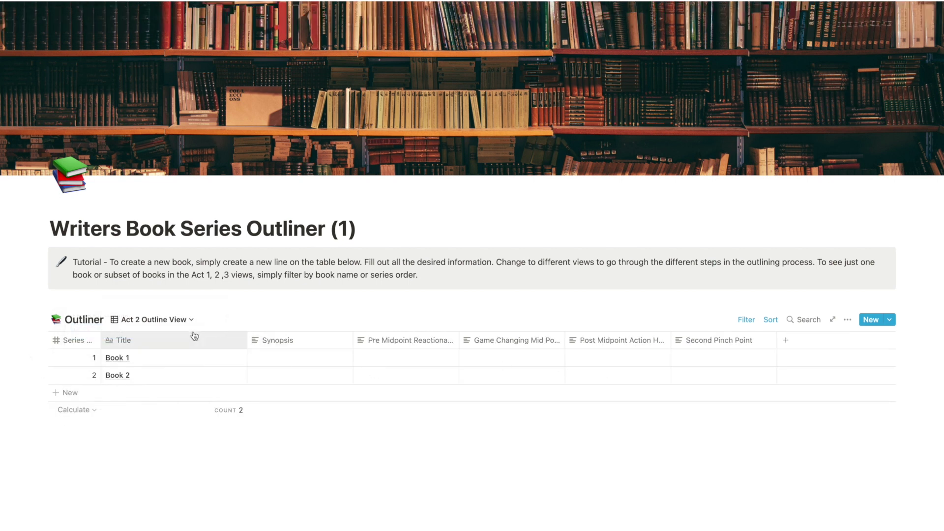
{"action": "left_click", "coordinate": [178, 322]}
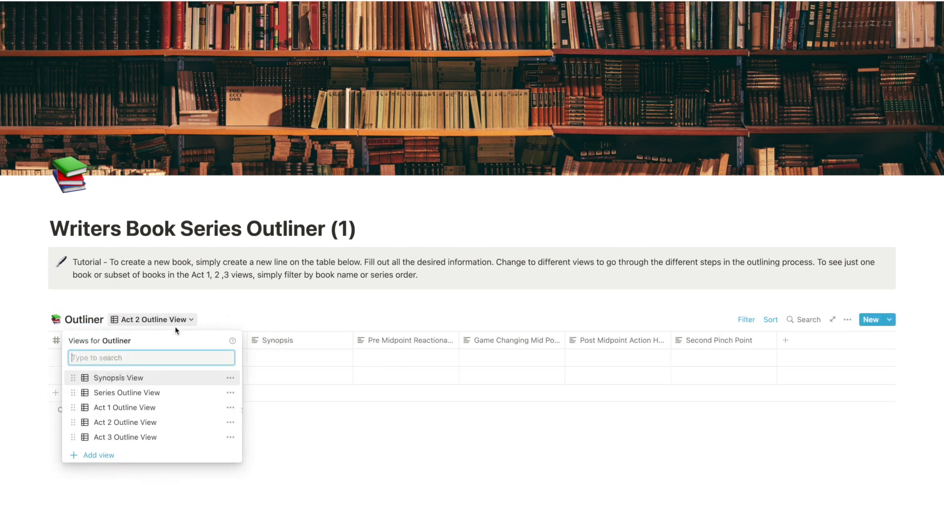
{"action": "left_click", "coordinate": [136, 437]}
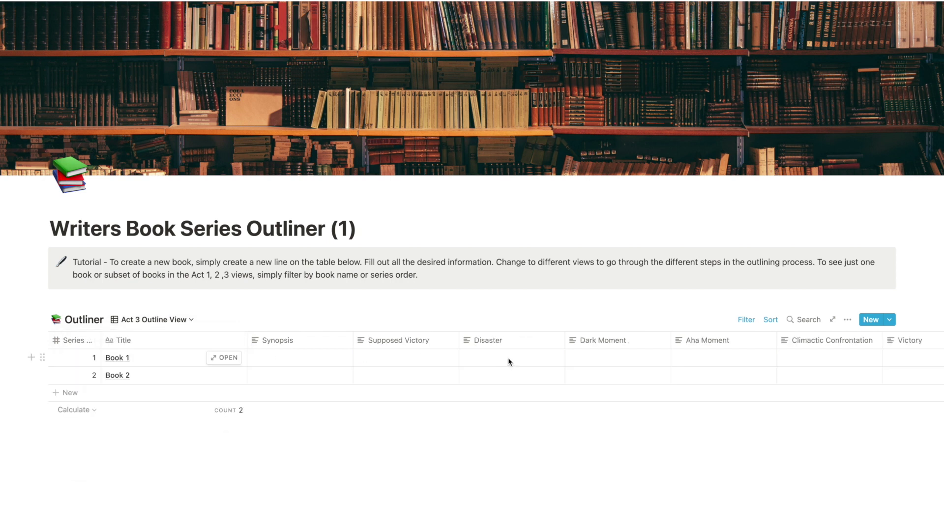
{"action": "left_click", "coordinate": [185, 322]}
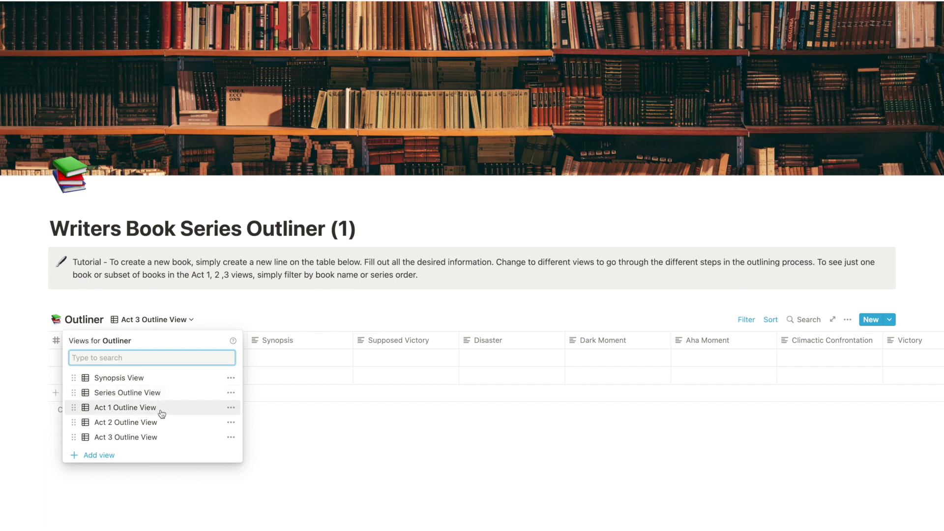
{"action": "left_click", "coordinate": [132, 379]}
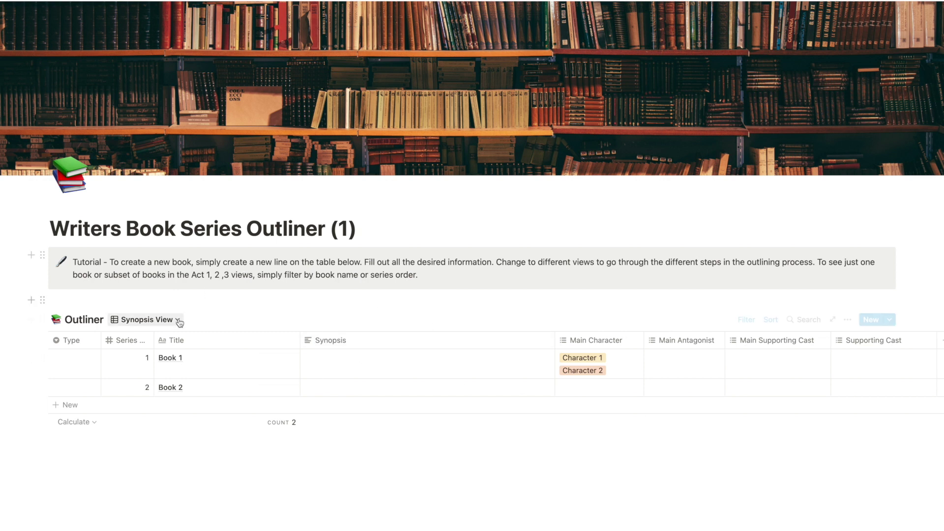
Step: Switch to the Series Outline View and scroll across its blank story-beat columns
{"action": "left_click", "coordinate": [146, 319]}
{"action": "left_click", "coordinate": [129, 393]}
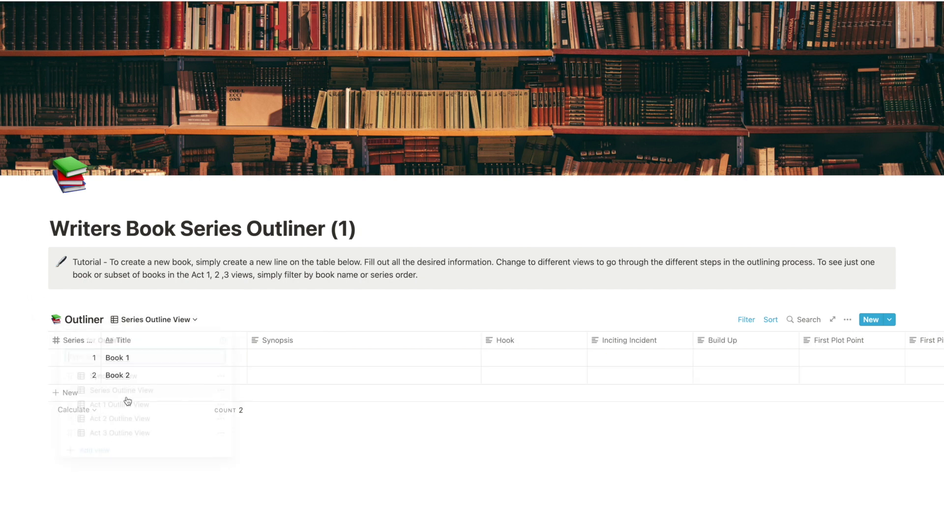
{"action": "scroll", "coordinate": [298, 357], "scroll_direction": "right", "scroll_amount": 15}
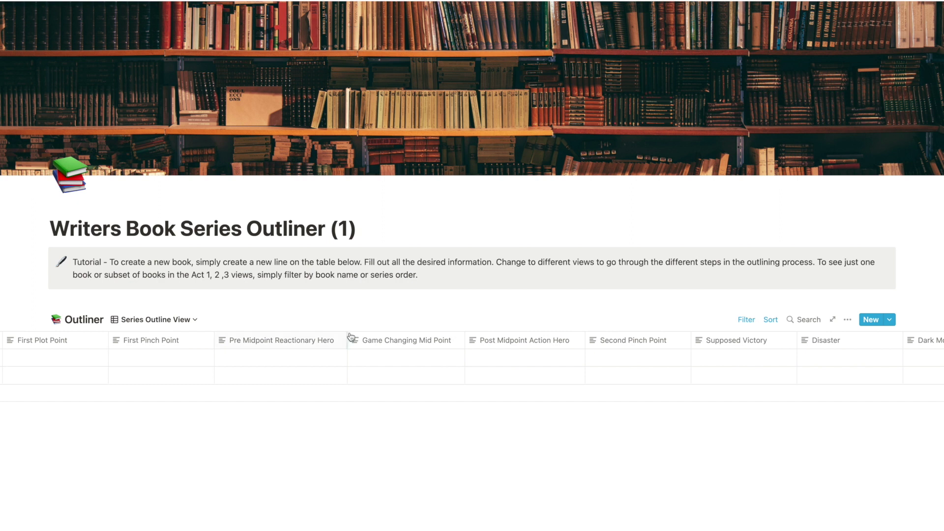
{"action": "scroll", "coordinate": [256, 361], "scroll_direction": "left", "scroll_amount": 15}
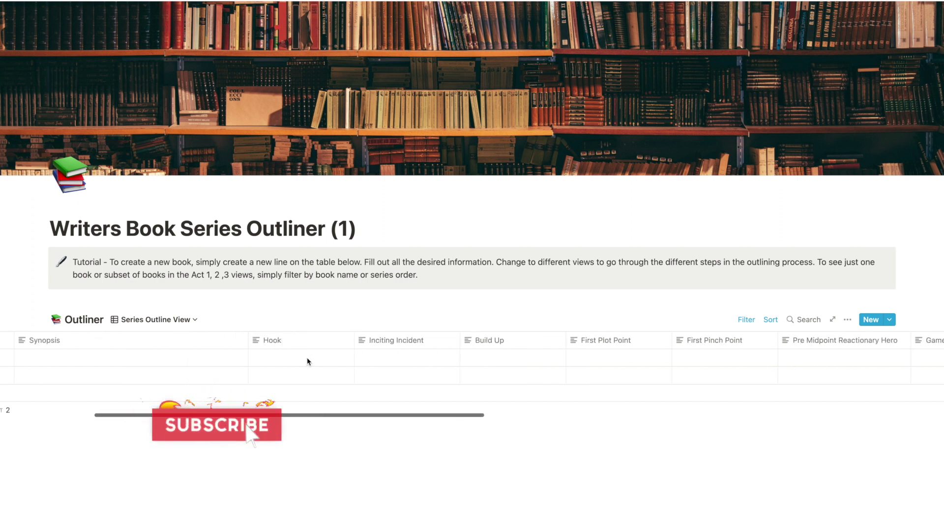